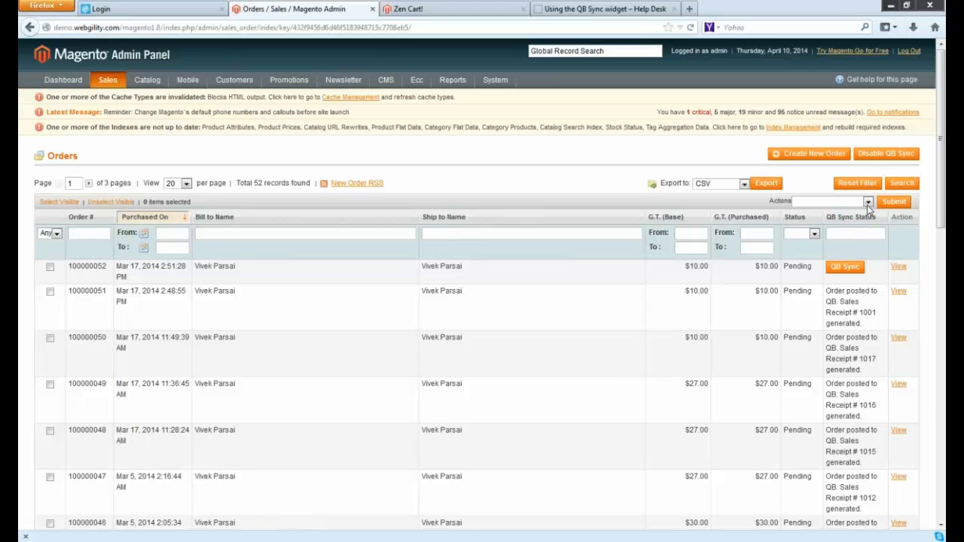
Select the three most recent Magento orders and look through the available bulk actions.
click(49, 339)
click(50, 291)
click(49, 266)
click(862, 202)
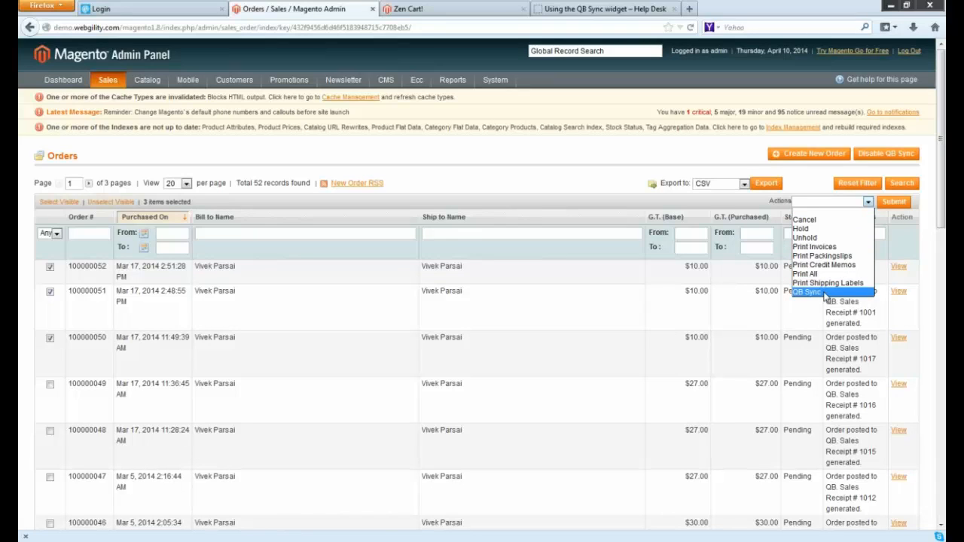
click(571, 157)
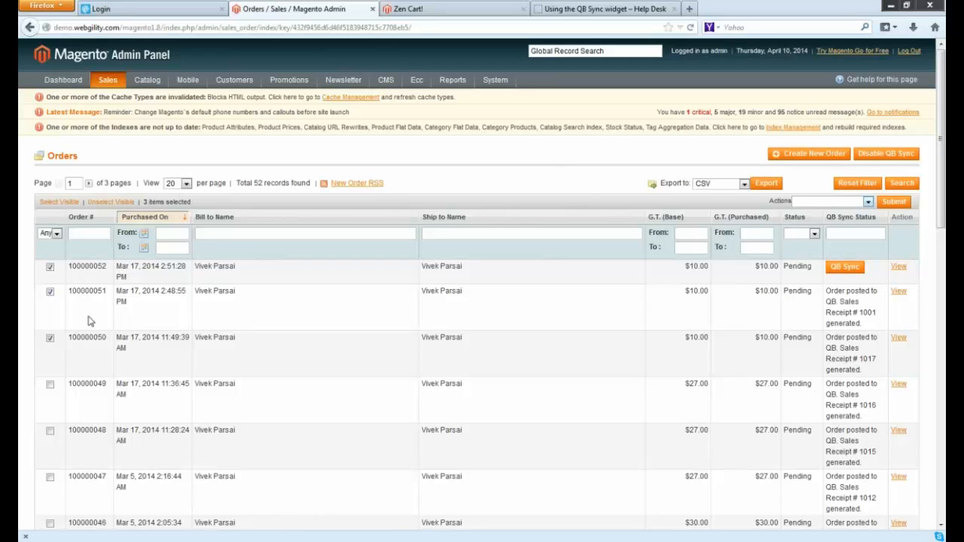
Deselect the three most recent orders in the Magento orders list.
click(50, 266)
click(50, 290)
click(50, 338)
Switch to the Zen Cart orders and examine the QuickBooks posting status of each order.
click(466, 11)
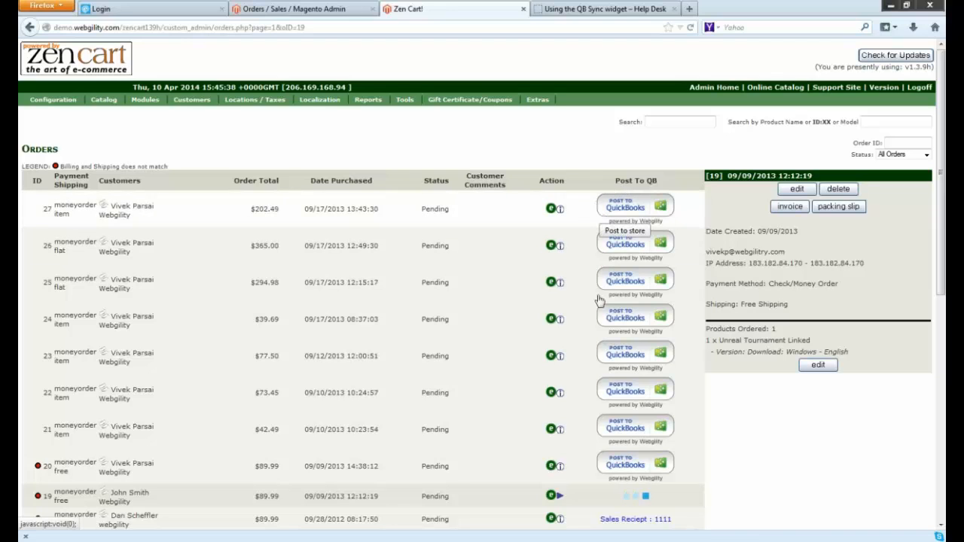
scroll(533, 362, down, 3)
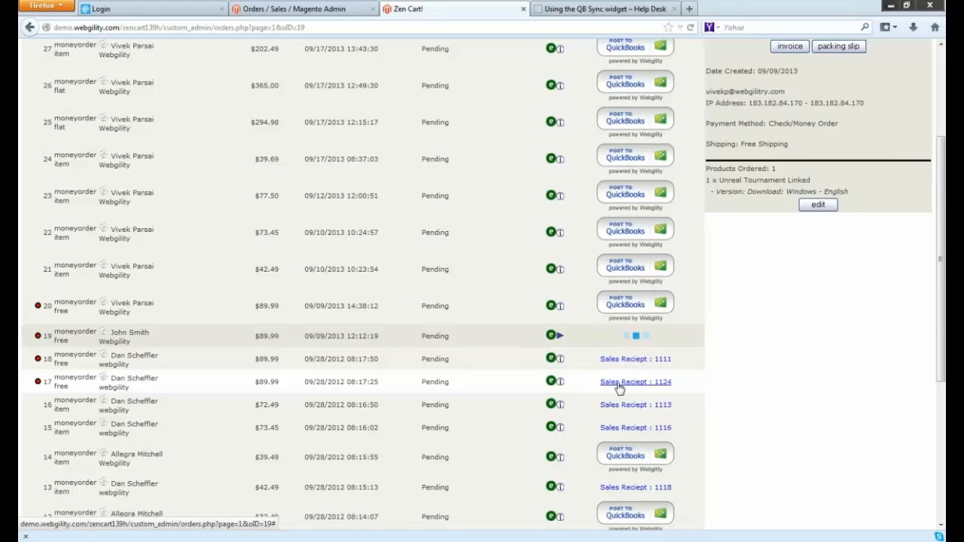
scroll(619, 388, up, 3)
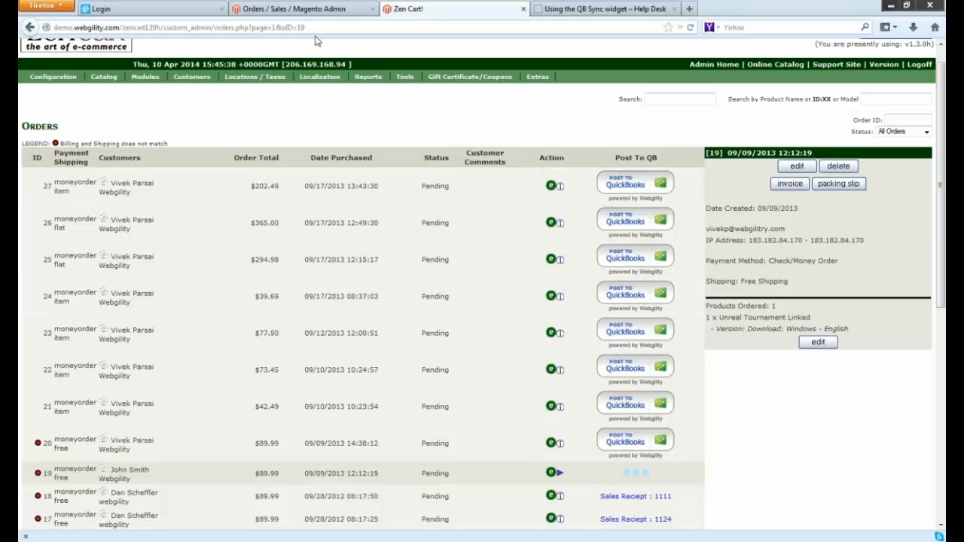
Compare the order pages of Magento and Zen Cart, checking where each store offers QuickBooks posting.
mouse_move(326, 83)
click(314, 14)
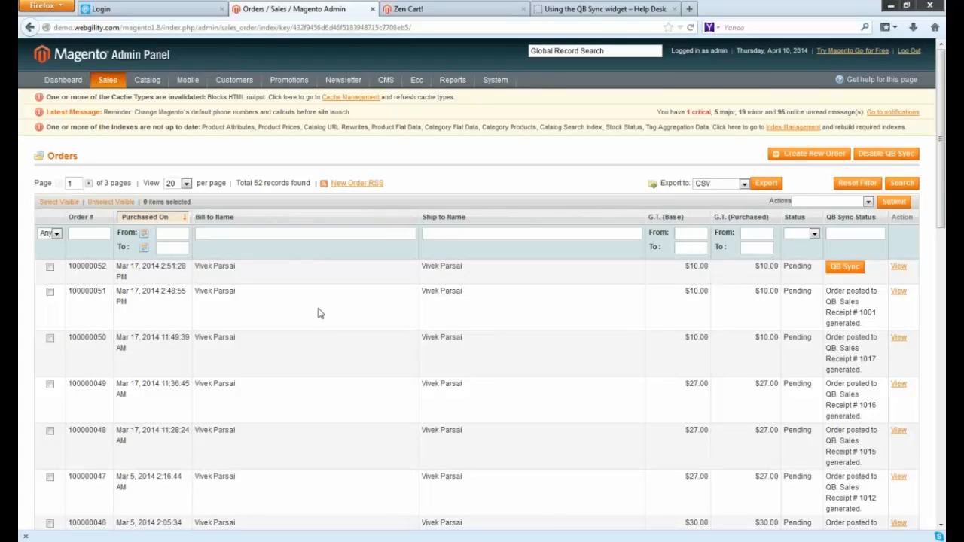
mouse_move(117, 80)
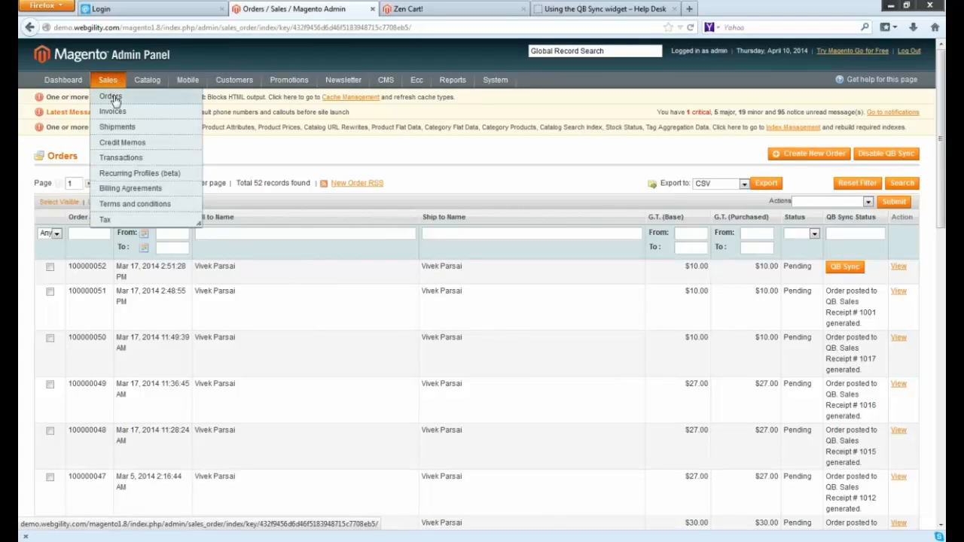
click(463, 9)
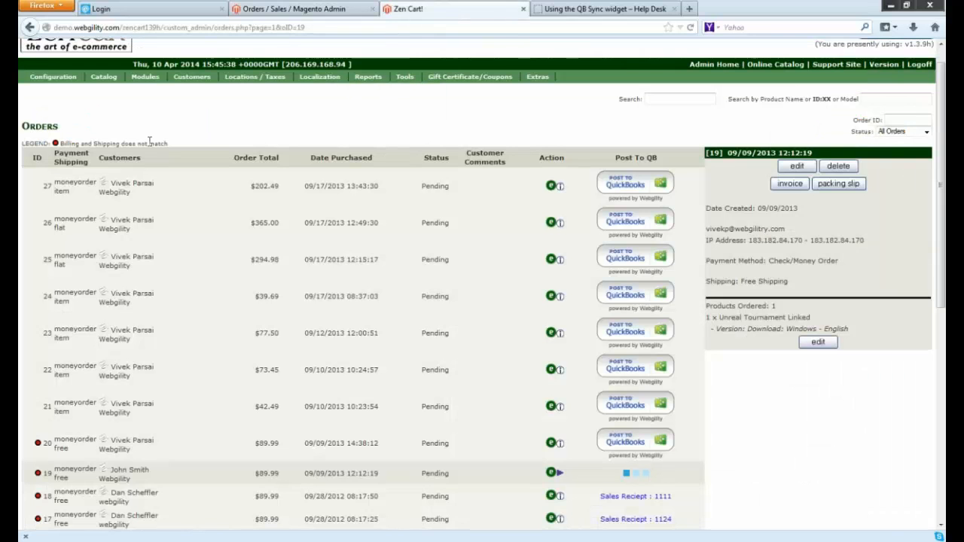
mouse_move(183, 79)
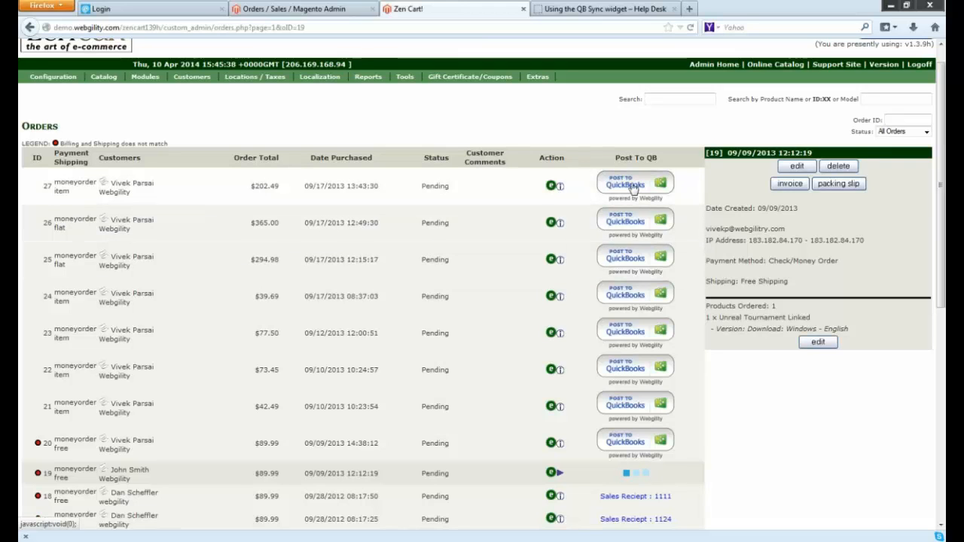
click(294, 9)
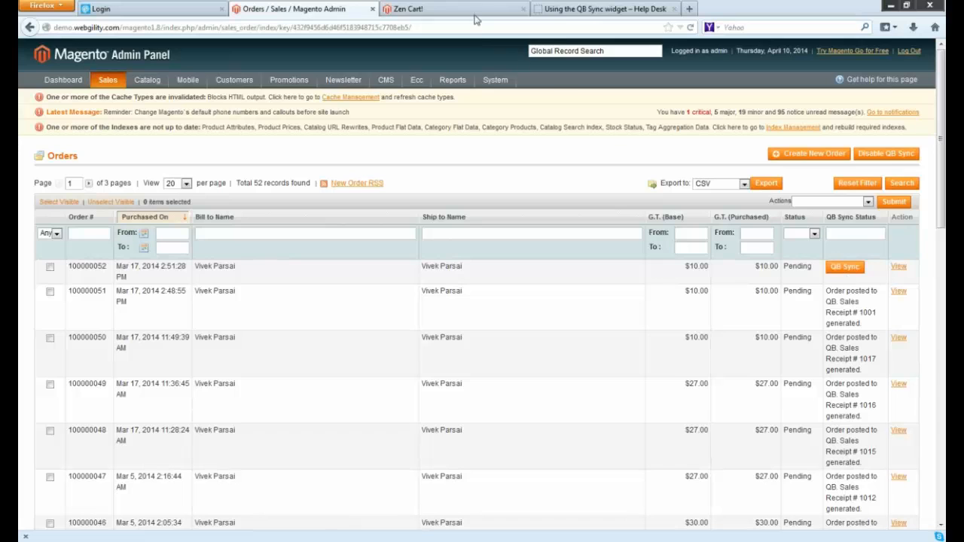
click(451, 10)
click(343, 15)
Switch to the eCC Cloud login page and sign in with the account e-mail and password.
mouse_move(497, 81)
mouse_move(531, 253)
click(169, 12)
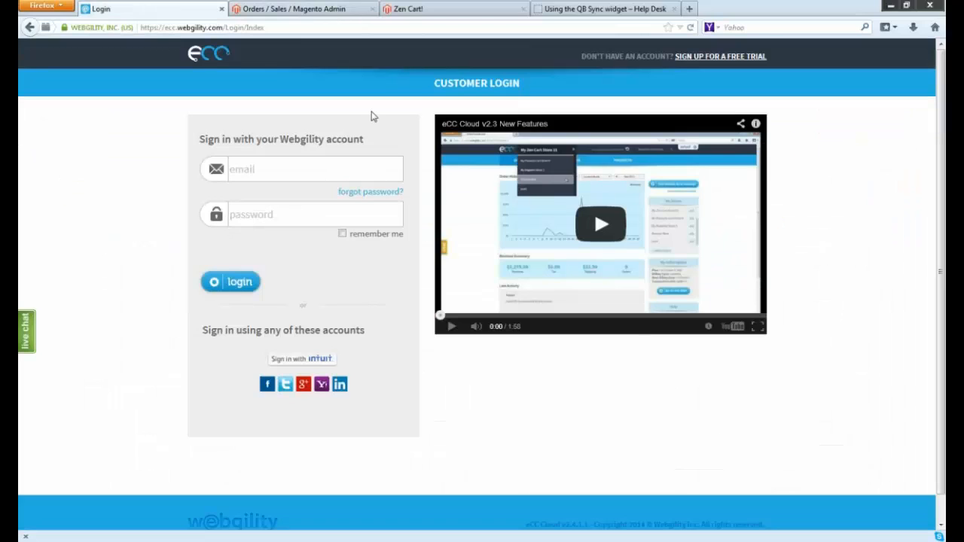
click(294, 167)
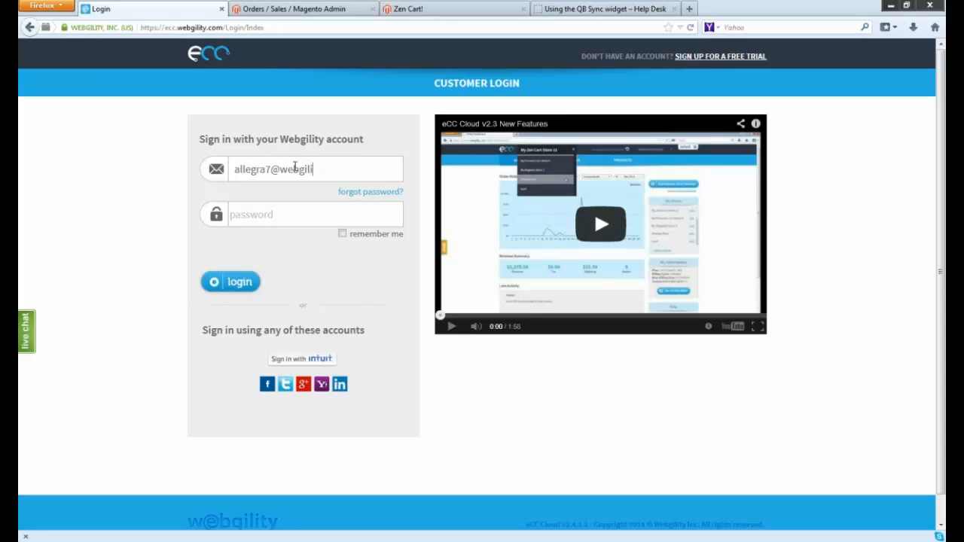
key(Tab)
text(••••••••)
key(Return)
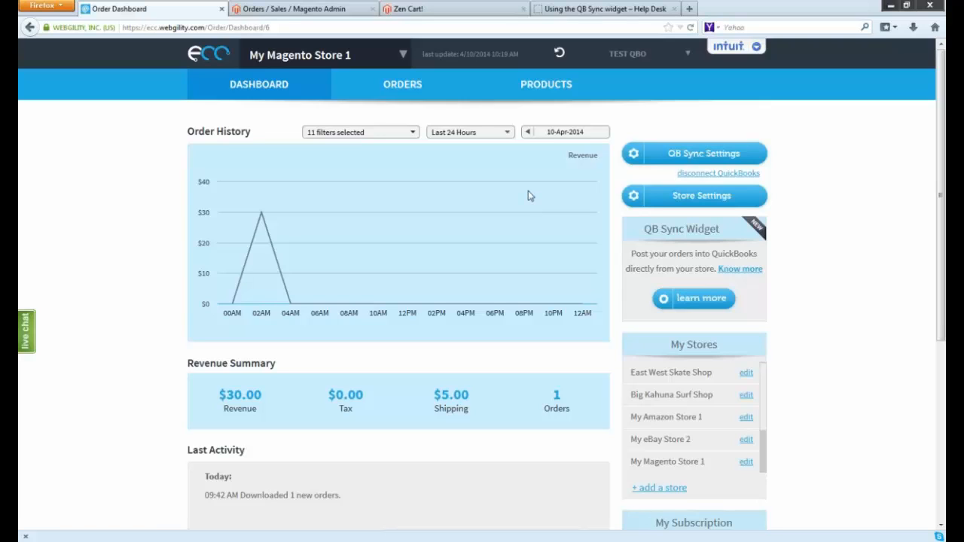
Open the QuickBooks sync settings for My Magento Store 1, set orders to post as Invoice, and review the remaining order settings.
click(662, 162)
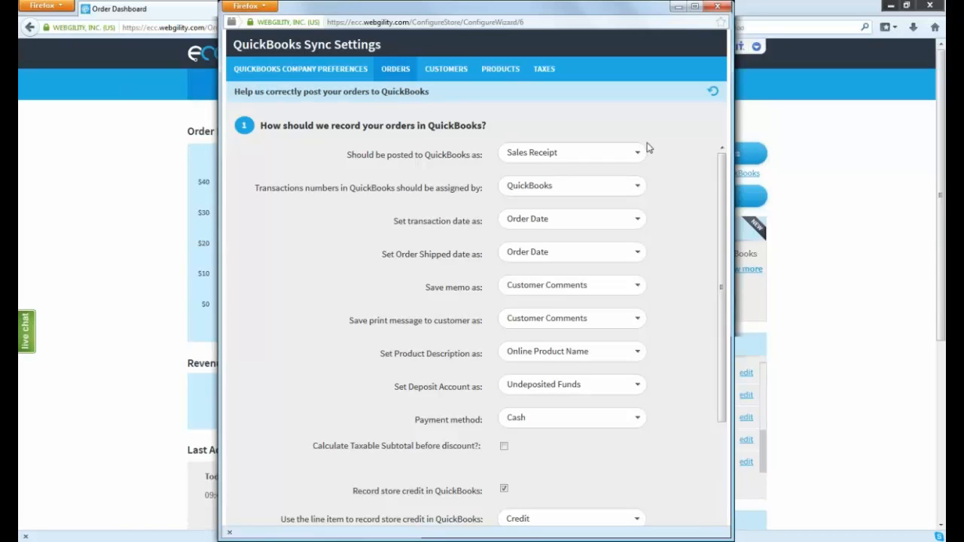
click(636, 153)
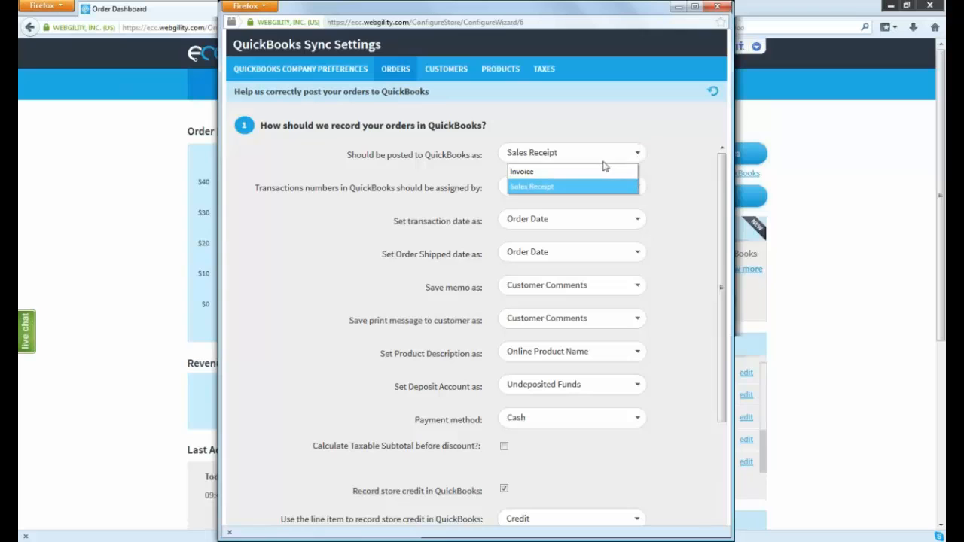
click(573, 172)
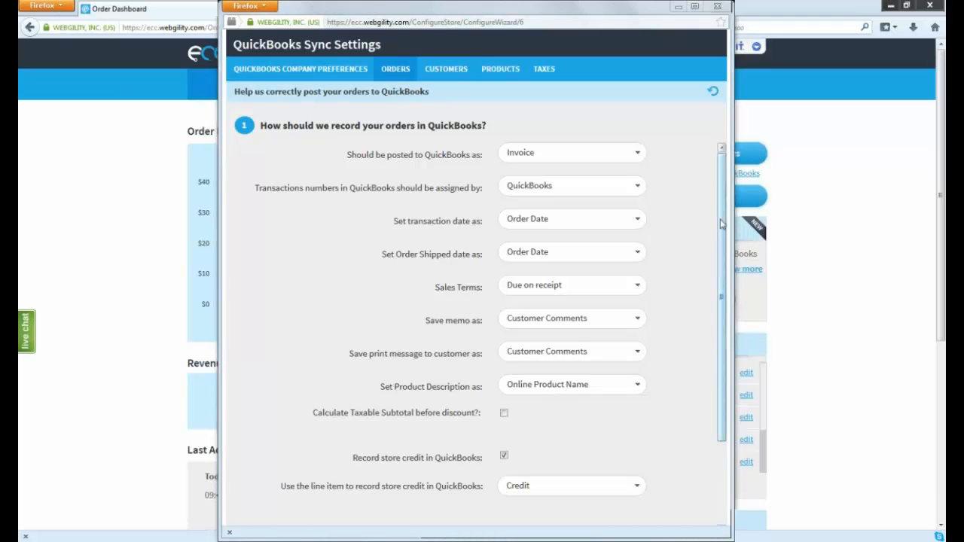
scroll(710, 324, down, 3)
drag(719, 288, 704, 196)
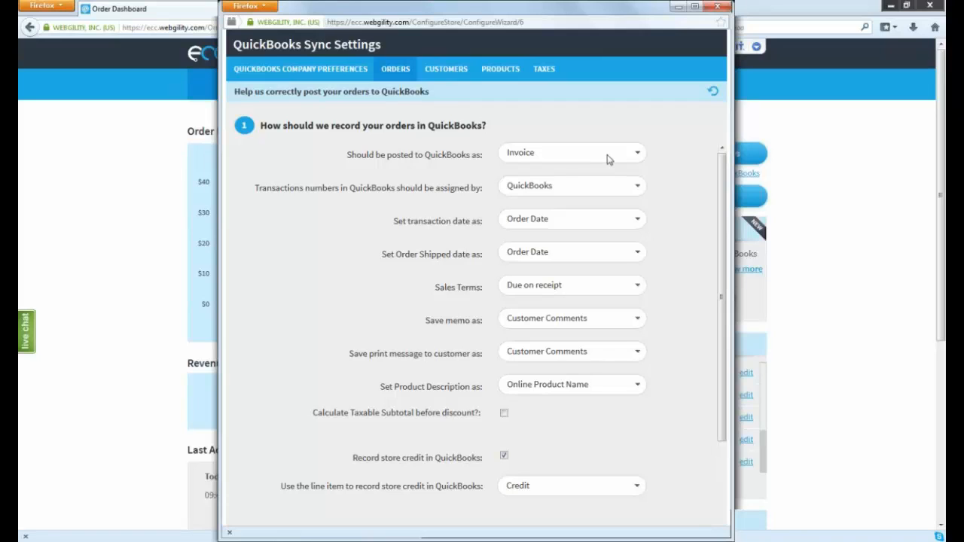
Set orders to post to QuickBooks as Sales Receipt and close the sync settings window.
drag(642, 11, 574, 13)
click(564, 158)
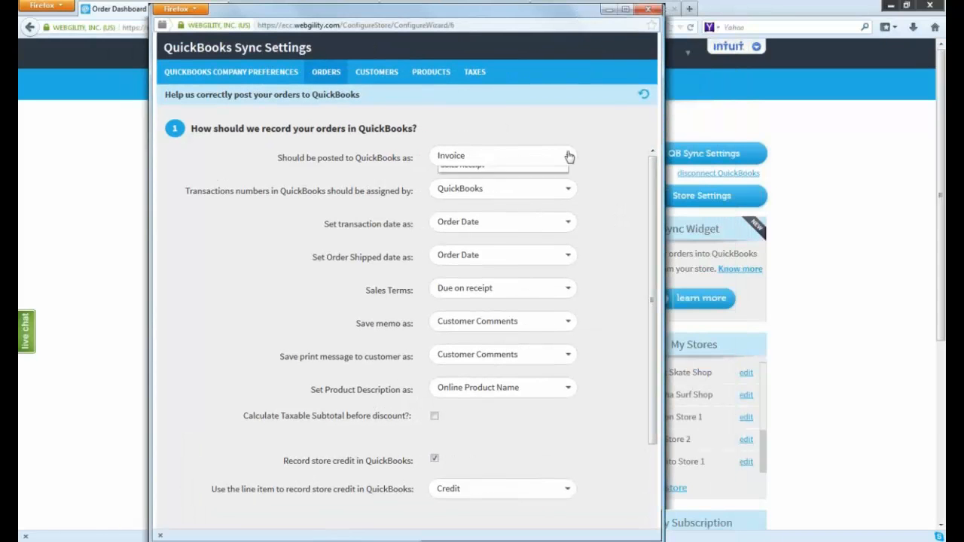
click(527, 188)
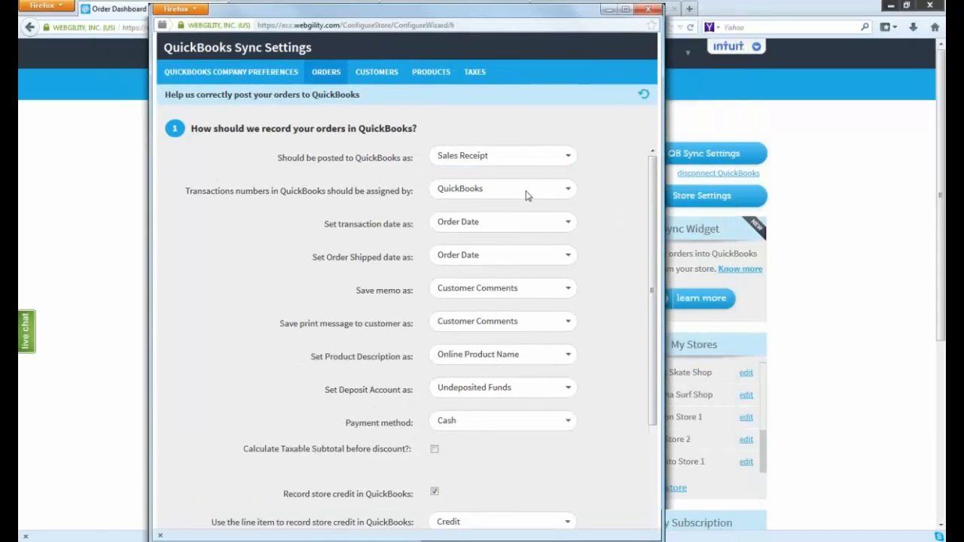
click(644, 16)
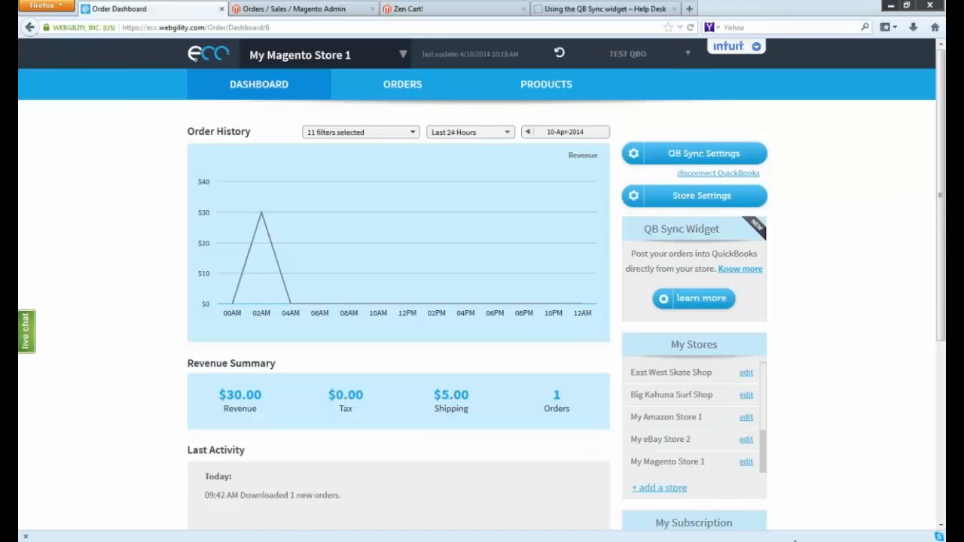